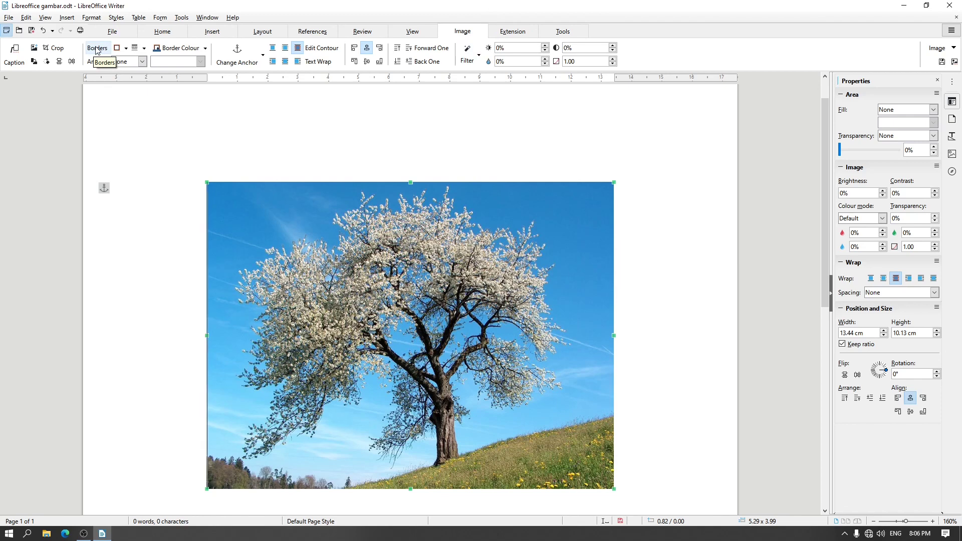
Step: Try a left-only border on the tree image and replace it with a border around all four sides
{"action": "left_click", "coordinate": [121, 51]}
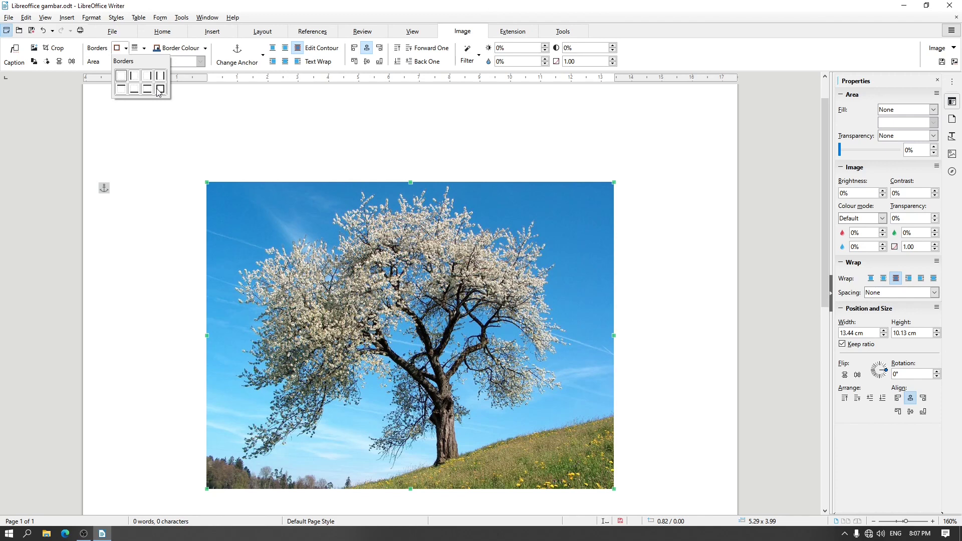
{"action": "left_click", "coordinate": [135, 75]}
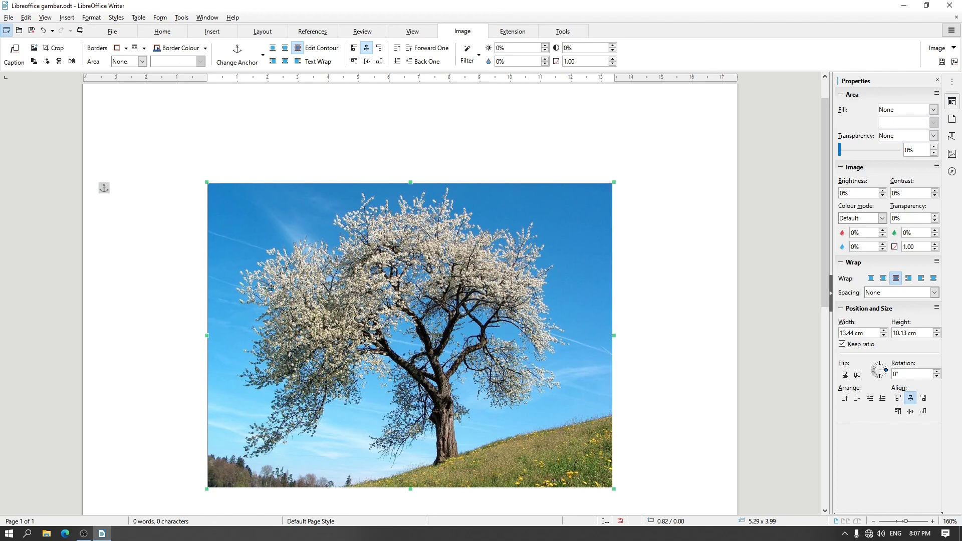
{"action": "scroll", "coordinate": [241, 329], "scroll_direction": "up", "scroll_amount": 2, "text": "ctrl"}
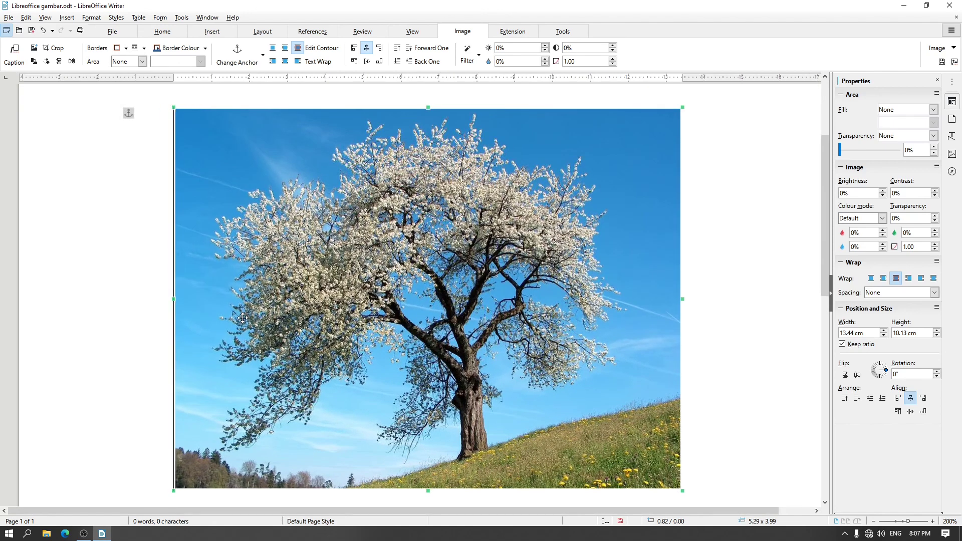
{"action": "left_click", "coordinate": [125, 48]}
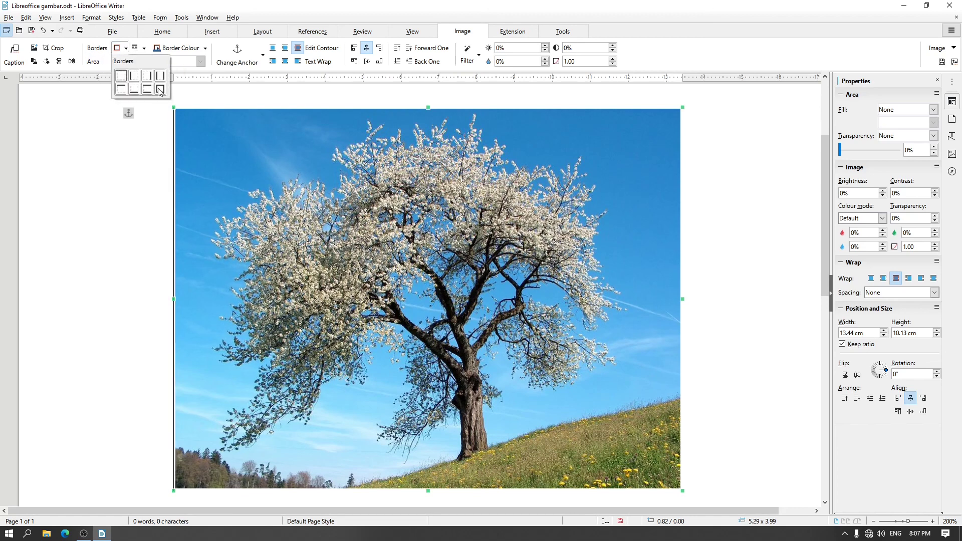
{"action": "left_click", "coordinate": [160, 89]}
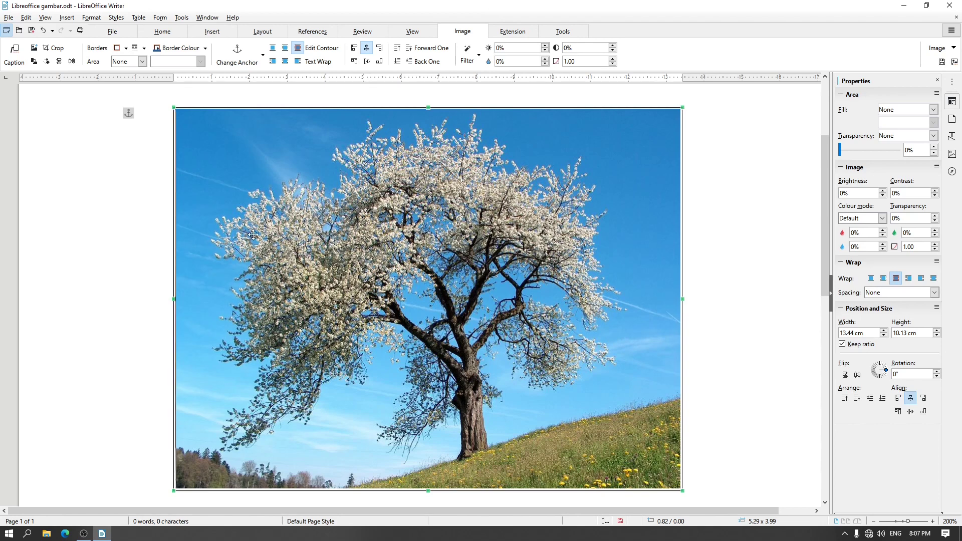
Step: Try a dashed border style on the tree image and switch it to a thick double-line style
{"action": "left_click", "coordinate": [135, 50]}
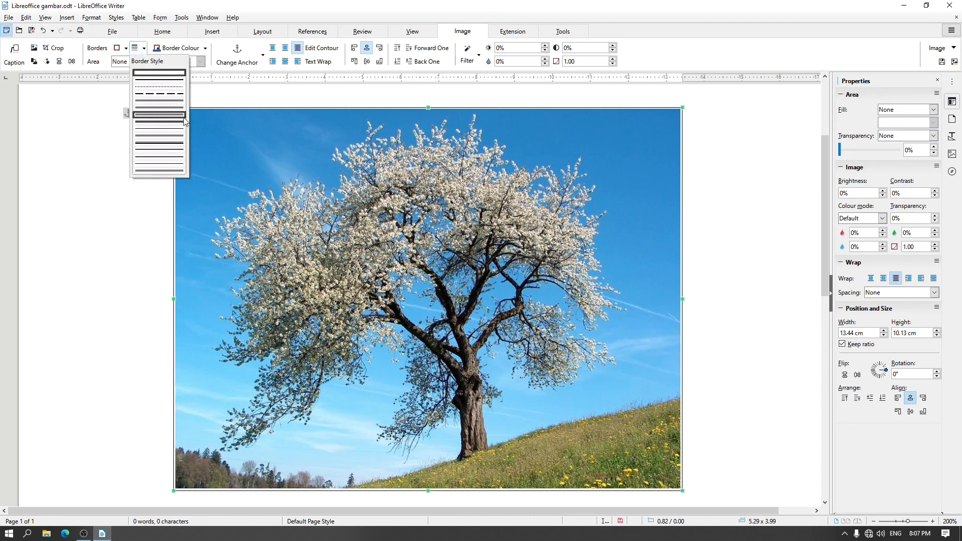
{"action": "left_click", "coordinate": [159, 93]}
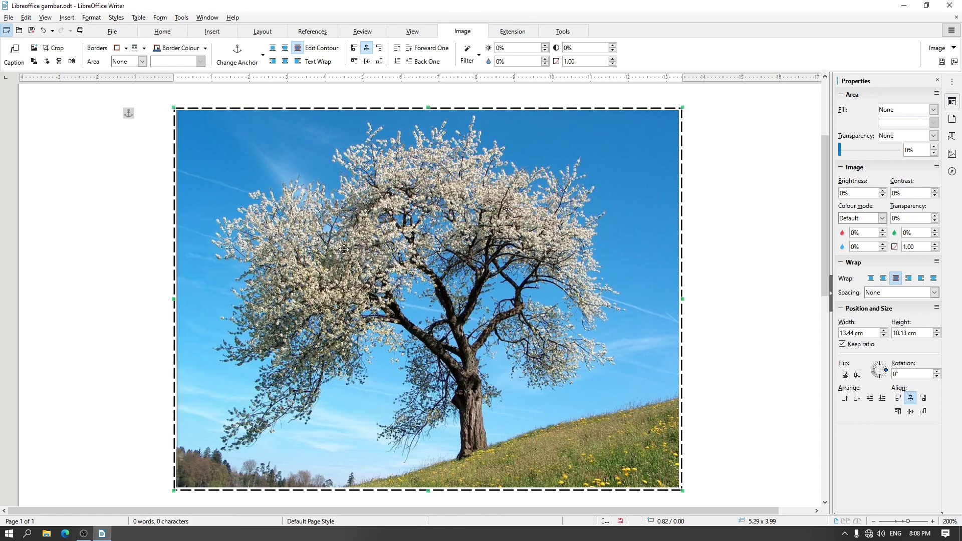
{"action": "left_click", "coordinate": [135, 48]}
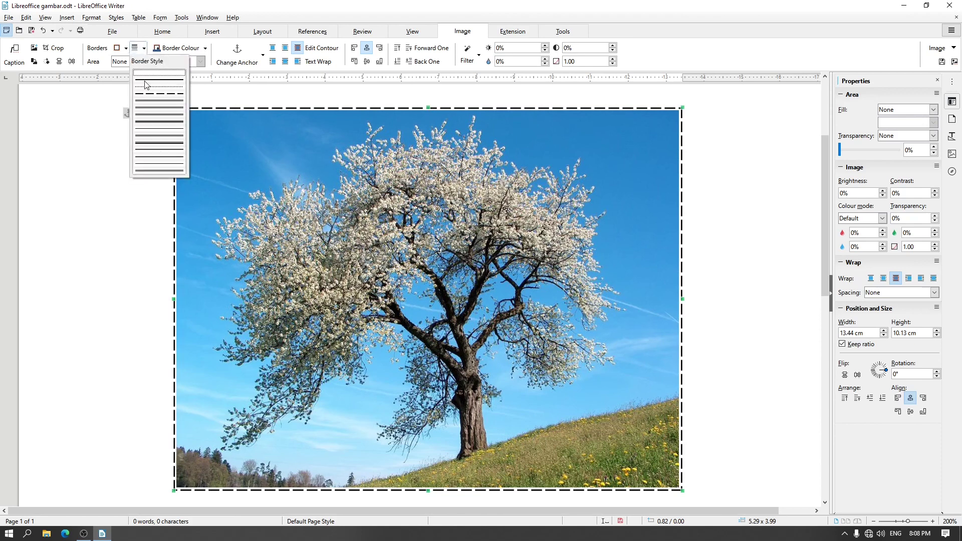
{"action": "left_click", "coordinate": [154, 147]}
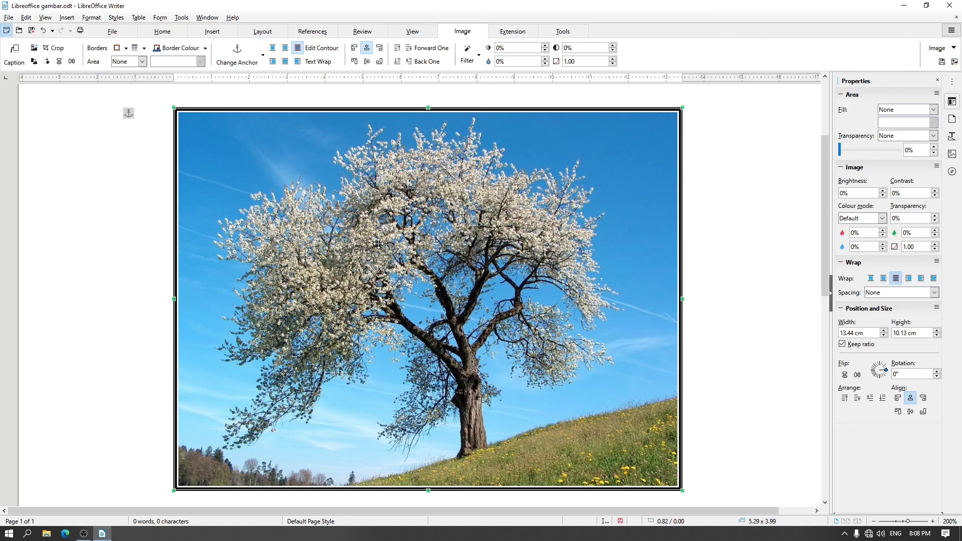
Step: Try the blue border colour on the image and change it to Green Accent
{"action": "left_click", "coordinate": [191, 48]}
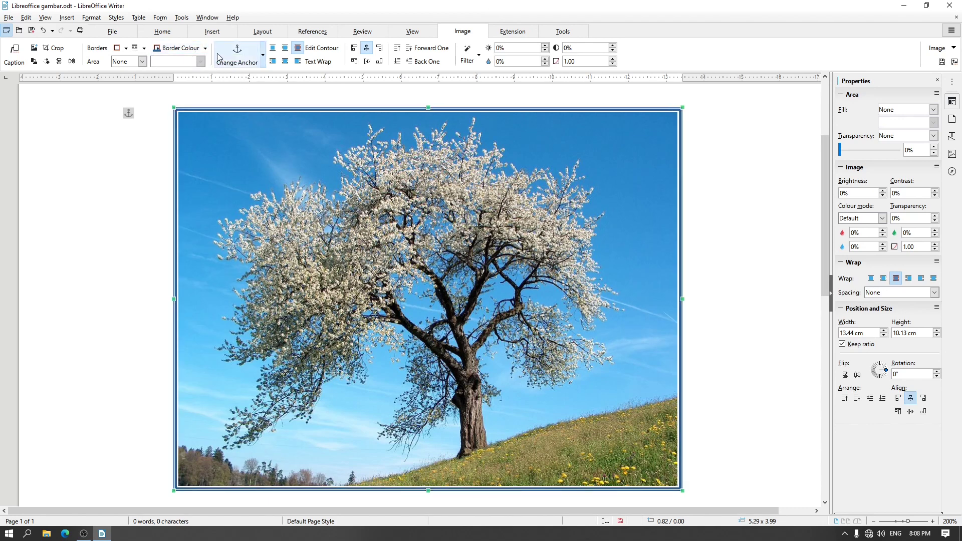
{"action": "left_click", "coordinate": [206, 48]}
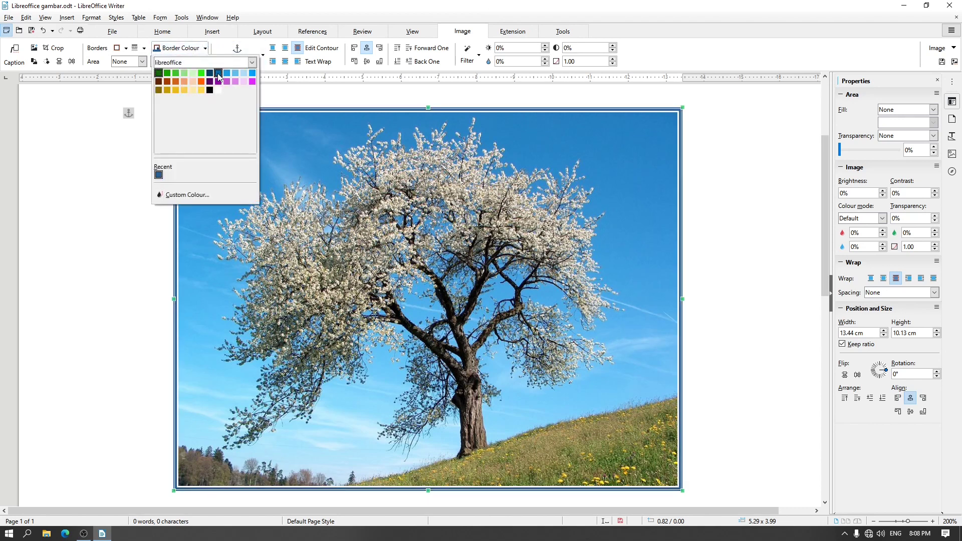
{"action": "left_click", "coordinate": [203, 76]}
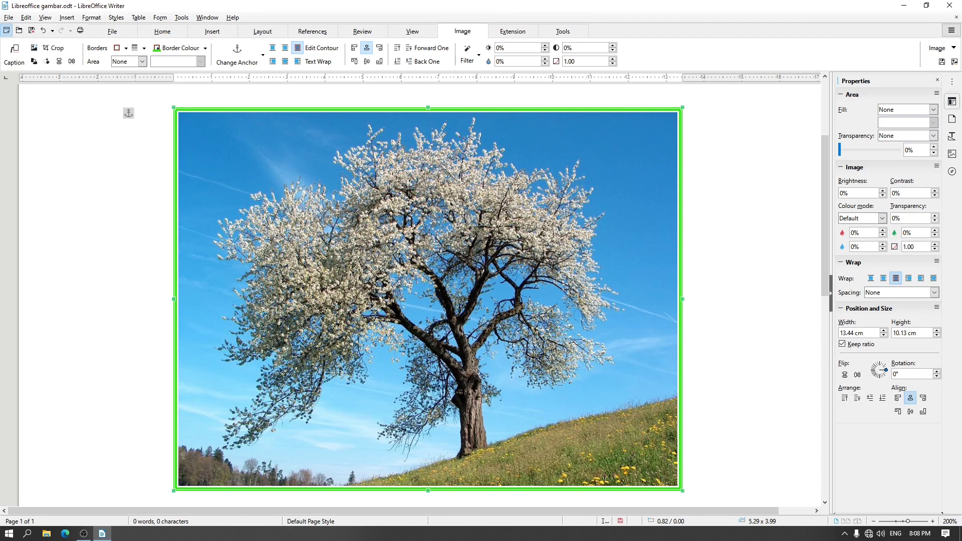
Step: Open the image's detailed border settings, try each line arrangement preset, and finish on the one without borders
{"action": "left_click", "coordinate": [97, 48]}
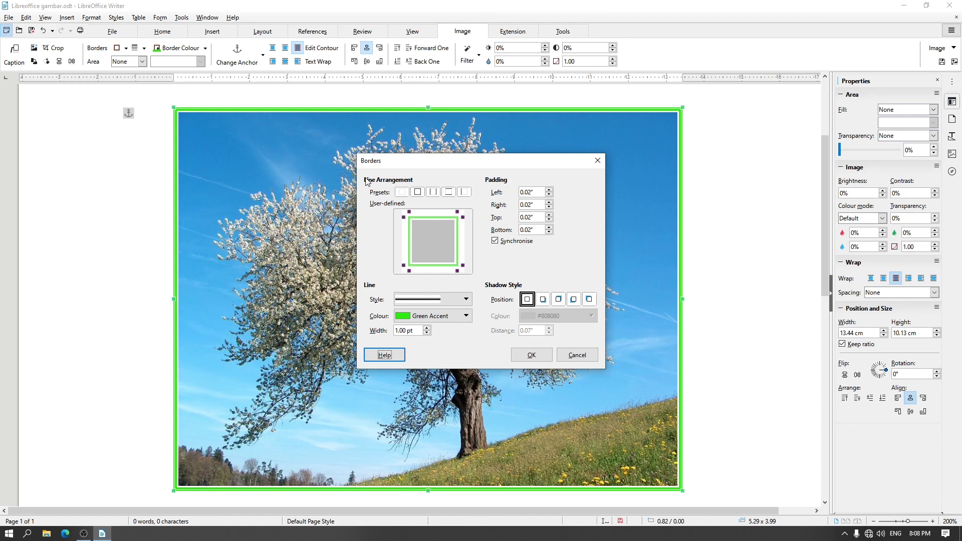
{"action": "left_click", "coordinate": [403, 192]}
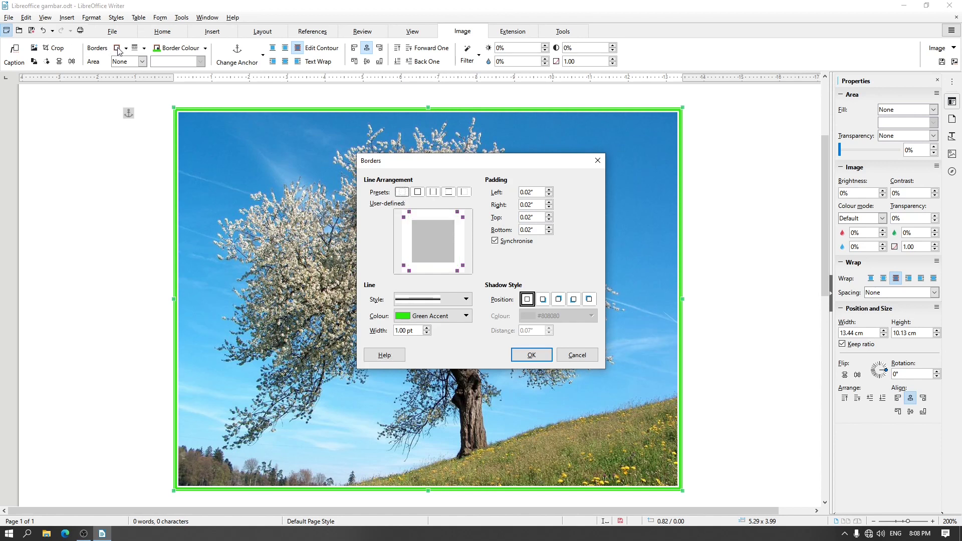
{"action": "left_click", "coordinate": [417, 193]}
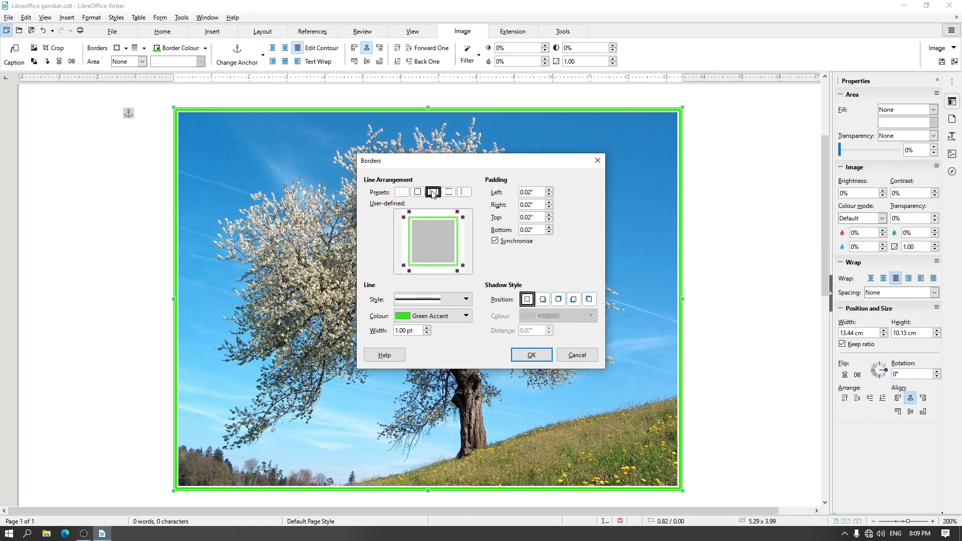
{"action": "left_click", "coordinate": [434, 193]}
{"action": "left_click", "coordinate": [454, 193]}
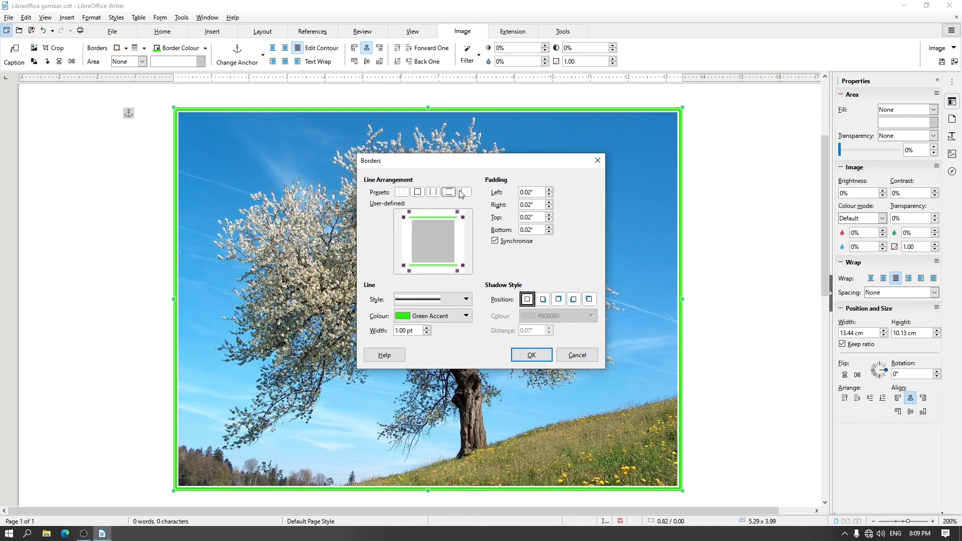
{"action": "left_click", "coordinate": [461, 194]}
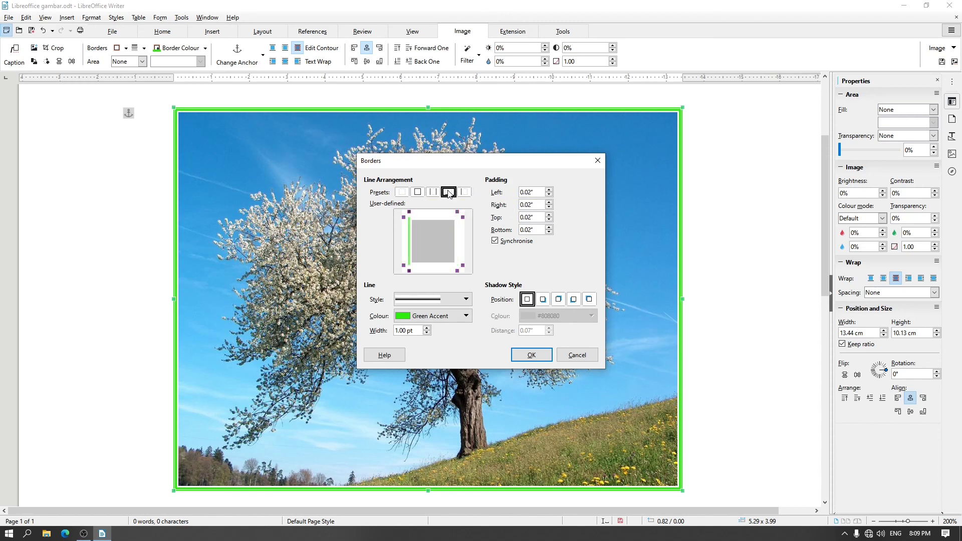
{"action": "left_click", "coordinate": [449, 193]}
{"action": "left_click", "coordinate": [434, 193]}
{"action": "left_click", "coordinate": [419, 194]}
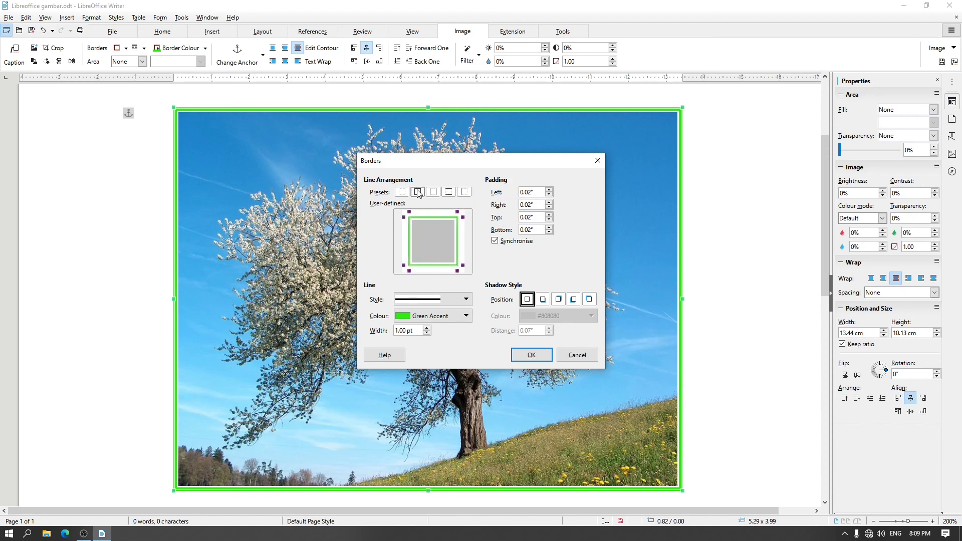
{"action": "left_click", "coordinate": [400, 194]}
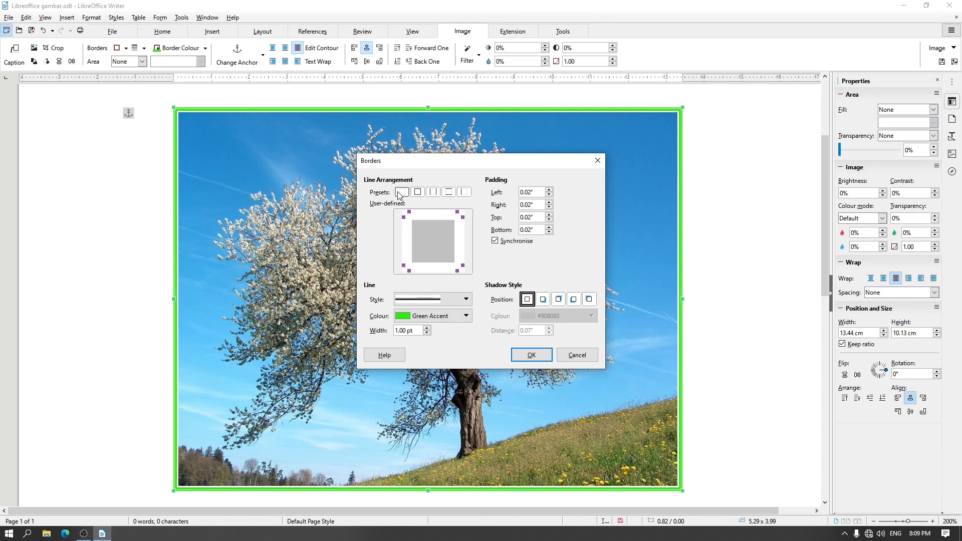
Step: Define a custom arrangement with border lines on the left, top and right only, and apply it to the image
{"action": "left_click", "coordinate": [410, 230]}
{"action": "left_click", "coordinate": [434, 270]}
{"action": "left_click", "coordinate": [458, 246]}
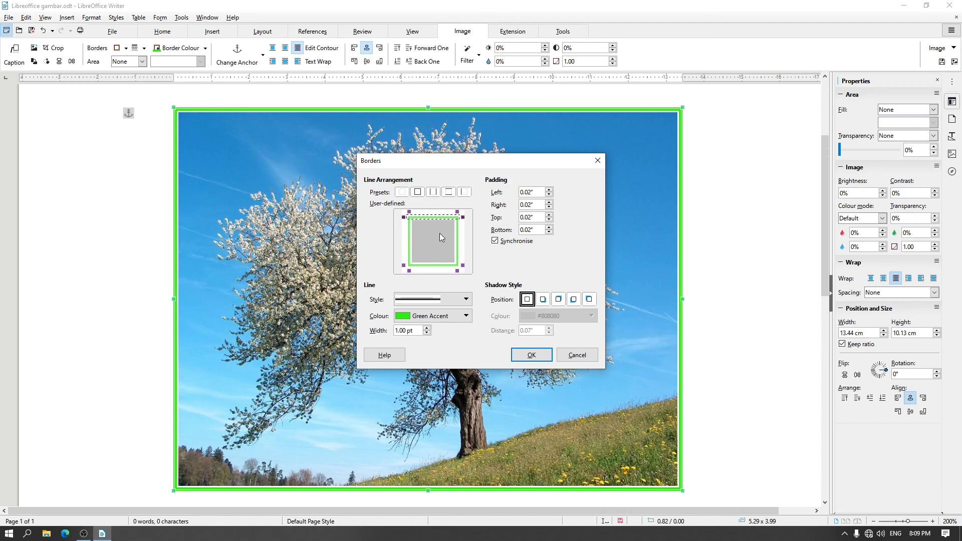
{"action": "left_click", "coordinate": [444, 266]}
{"action": "left_click", "coordinate": [447, 267]}
{"action": "left_click", "coordinate": [523, 355]}
{"action": "scroll", "coordinate": [509, 315], "scroll_direction": "down", "scroll_amount": 3}
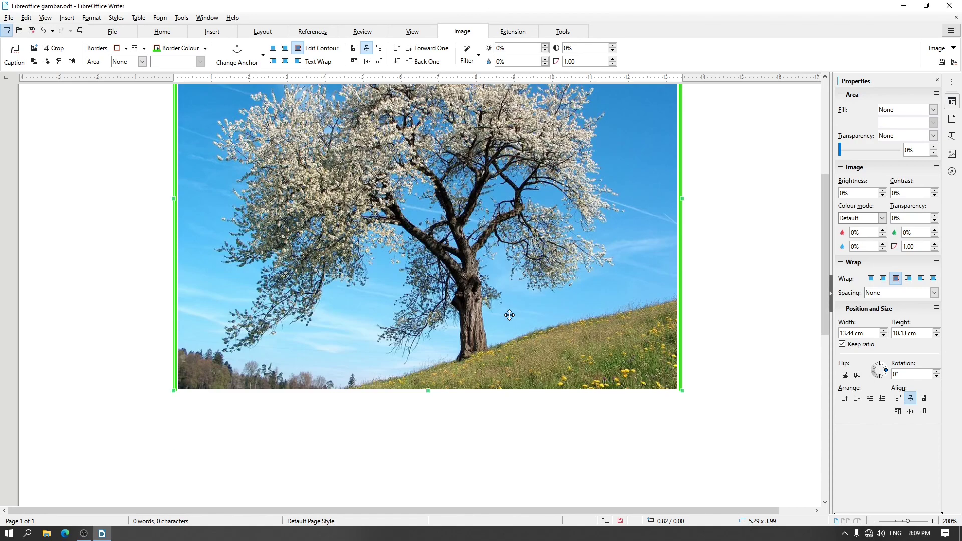
{"action": "scroll", "coordinate": [509, 315], "scroll_direction": "up", "scroll_amount": 2}
{"action": "scroll", "coordinate": [509, 314], "scroll_direction": "up", "scroll_amount": 1}
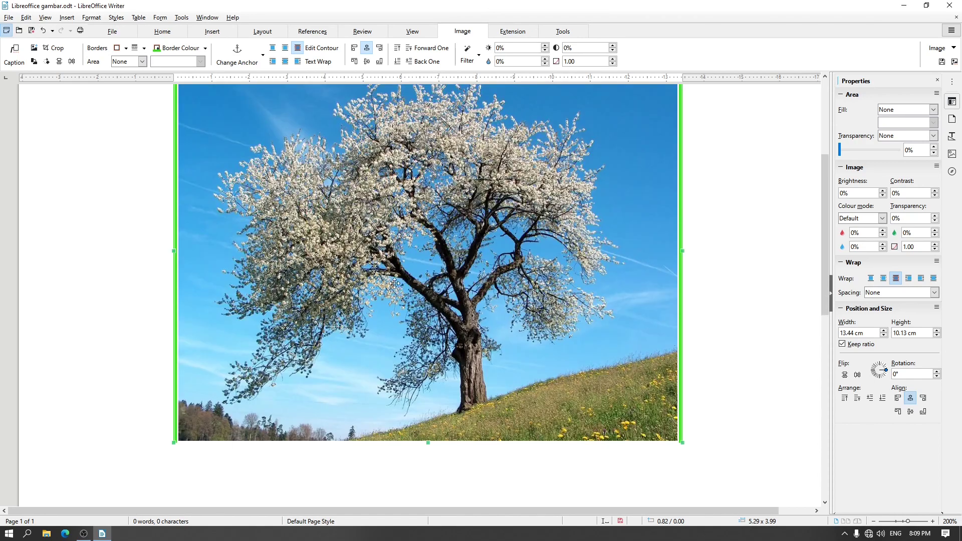
Step: Set the image's border line to a double-line style in Blue 0 with a 2.75 pt width and apply it
{"action": "left_click", "coordinate": [88, 49]}
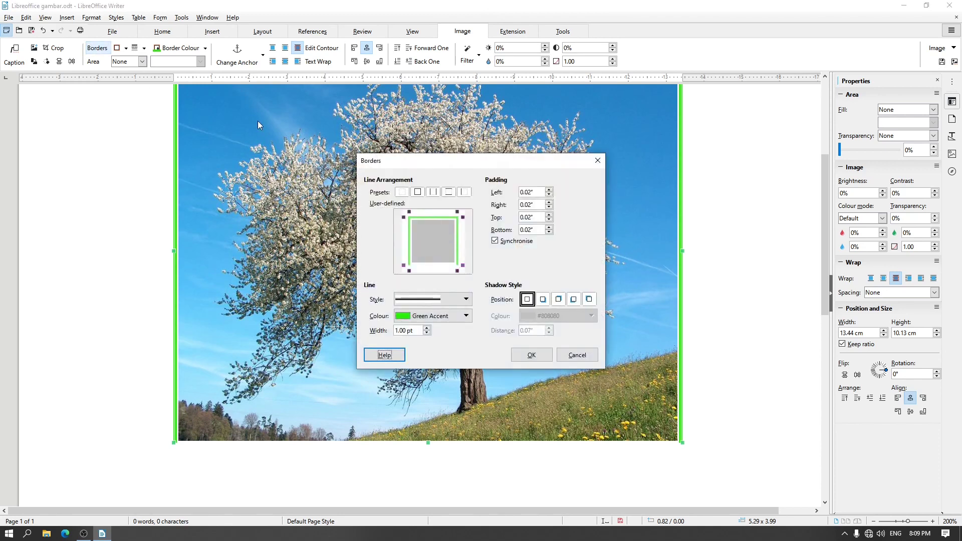
{"action": "left_click", "coordinate": [429, 298]}
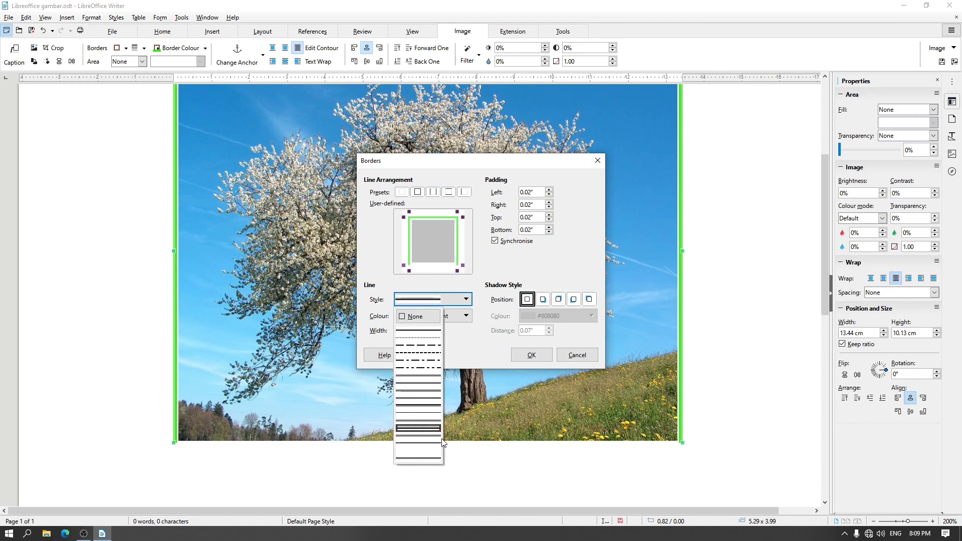
{"action": "left_click", "coordinate": [434, 405]}
{"action": "left_click", "coordinate": [434, 322]}
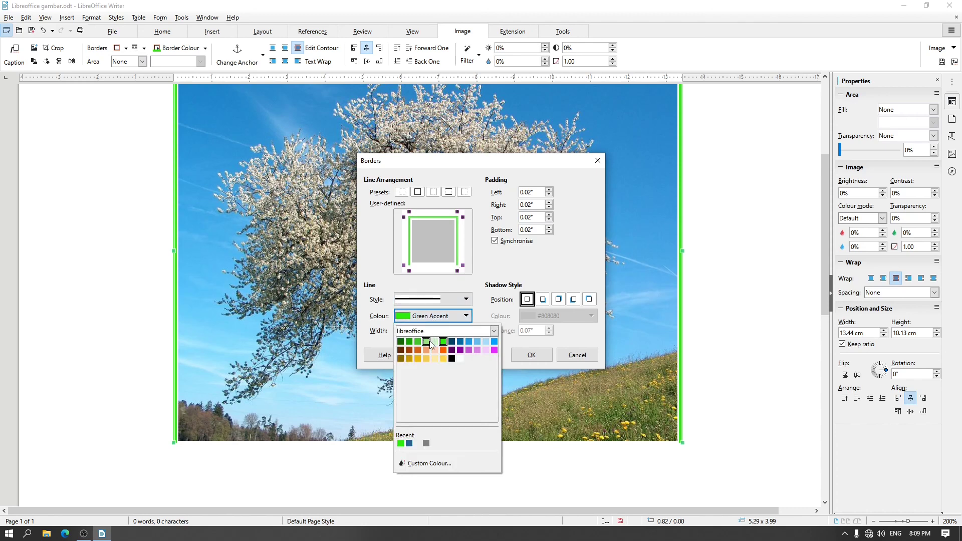
{"action": "left_click", "coordinate": [445, 345]}
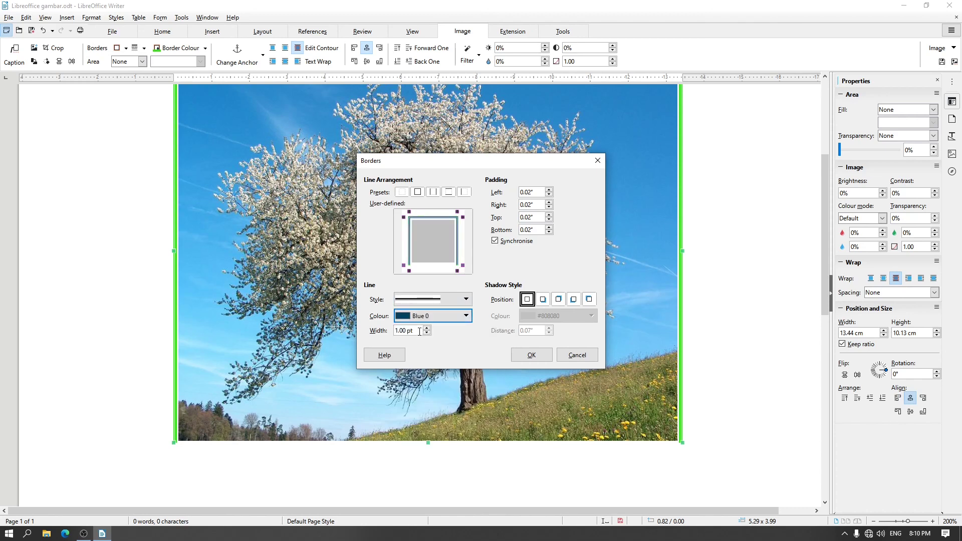
{"action": "left_click", "coordinate": [427, 328]}
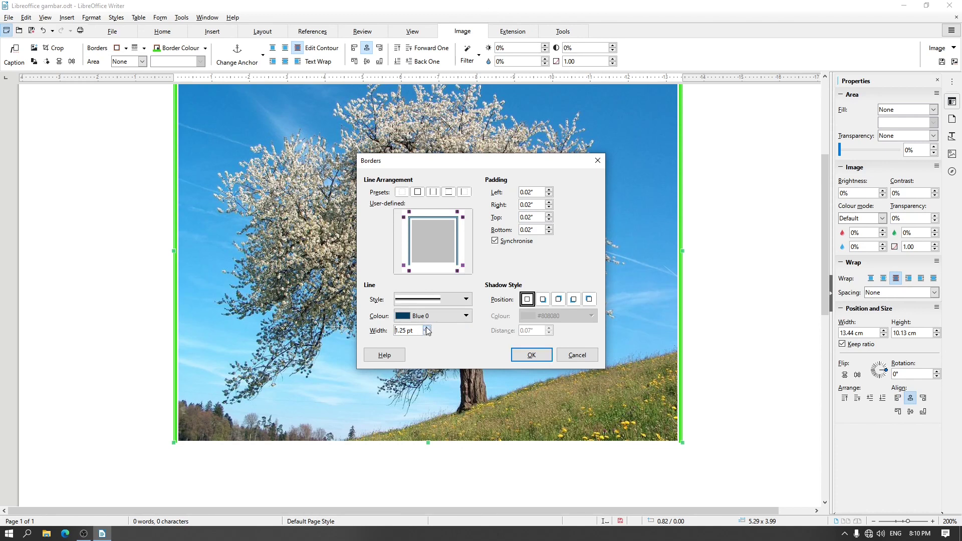
{"action": "left_click", "coordinate": [427, 328]}
{"action": "left_click", "coordinate": [521, 356]}
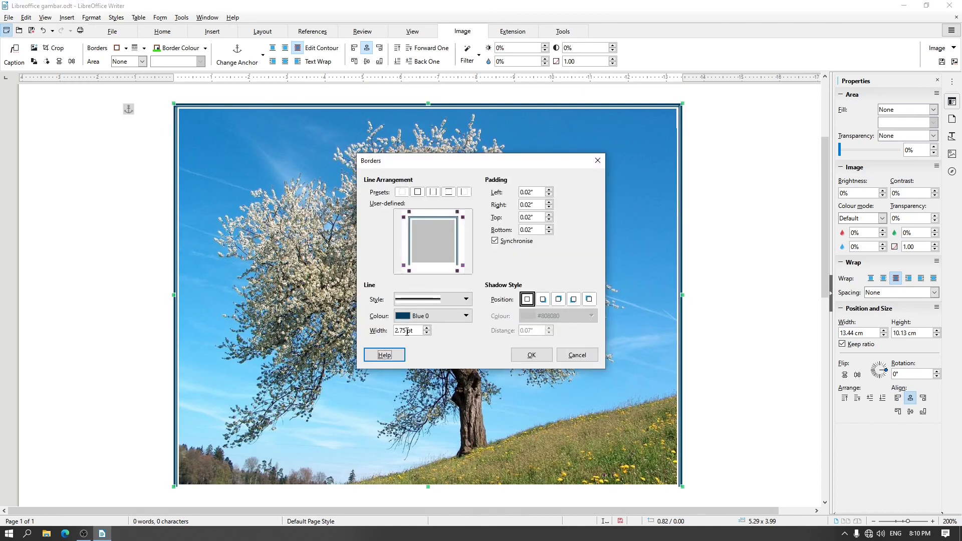
Step: Widen the image's border line to 9 pt and apply it
{"action": "left_click_drag", "start_coordinate": [407, 330], "coordinate": [371, 324]}
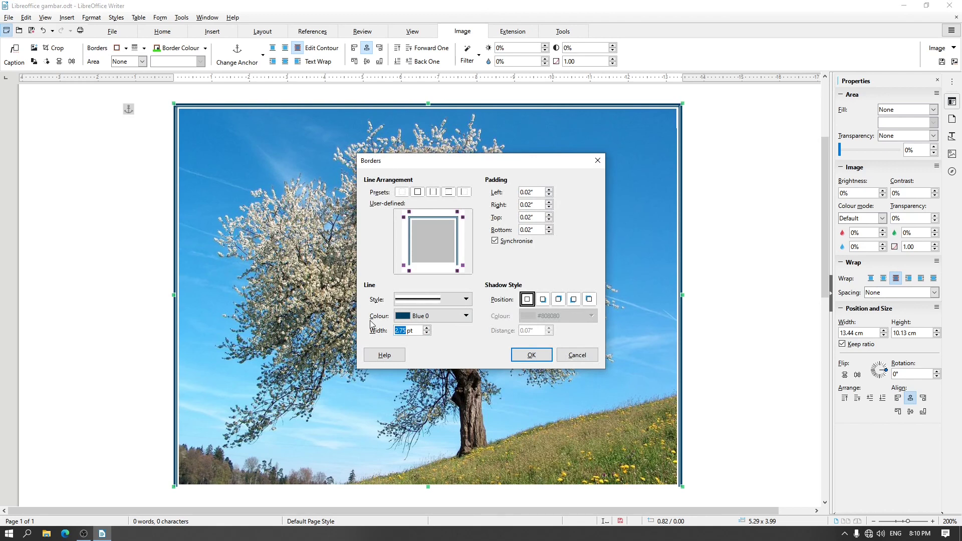
{"action": "type", "text": "8"}
{"action": "key", "text": "Return"}
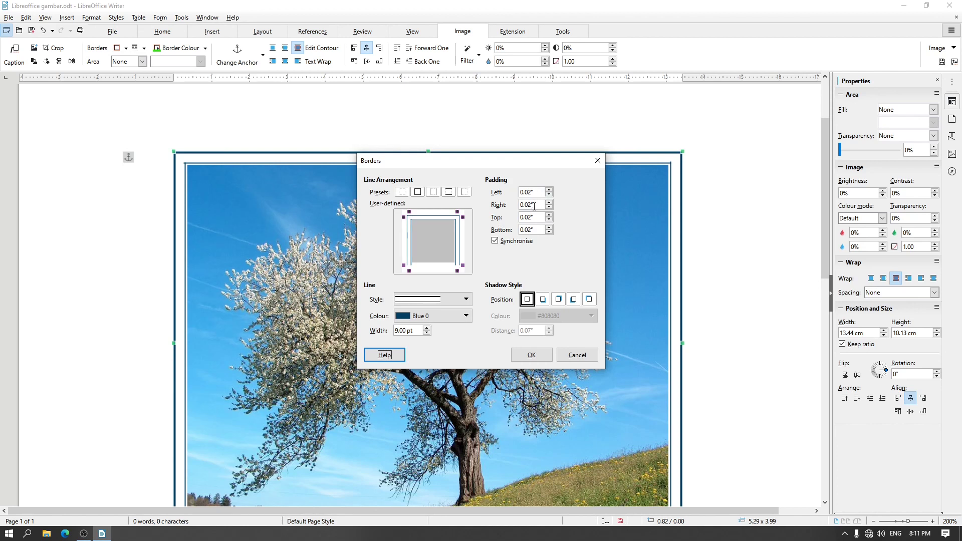
Step: Turn off padding synchronisation, set the left padding to 0.12" and the top padding to 0.10", and apply
{"action": "left_click", "coordinate": [511, 244]}
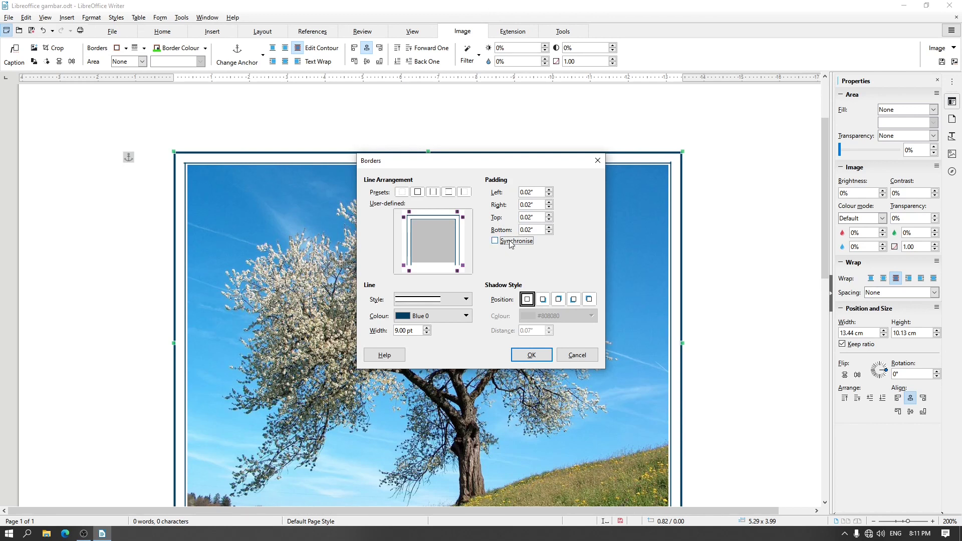
{"action": "left_click", "coordinate": [549, 190]}
{"action": "left_click", "coordinate": [550, 191]}
{"action": "left_click", "coordinate": [549, 216]}
{"action": "left_click", "coordinate": [550, 215]}
{"action": "left_click", "coordinate": [538, 355]}
{"action": "scroll", "coordinate": [527, 277], "scroll_direction": "down", "scroll_amount": 3}
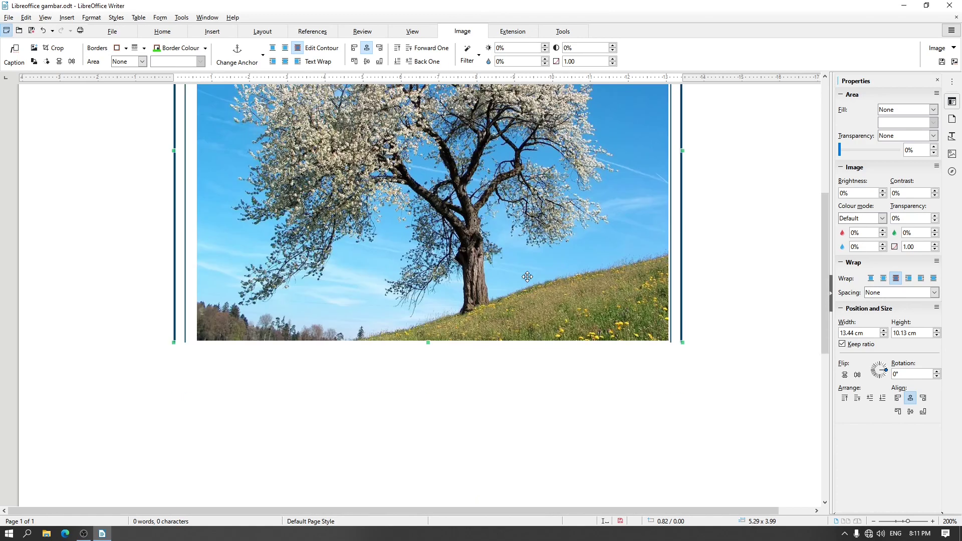
{"action": "scroll", "coordinate": [527, 276], "scroll_direction": "up", "scroll_amount": 2}
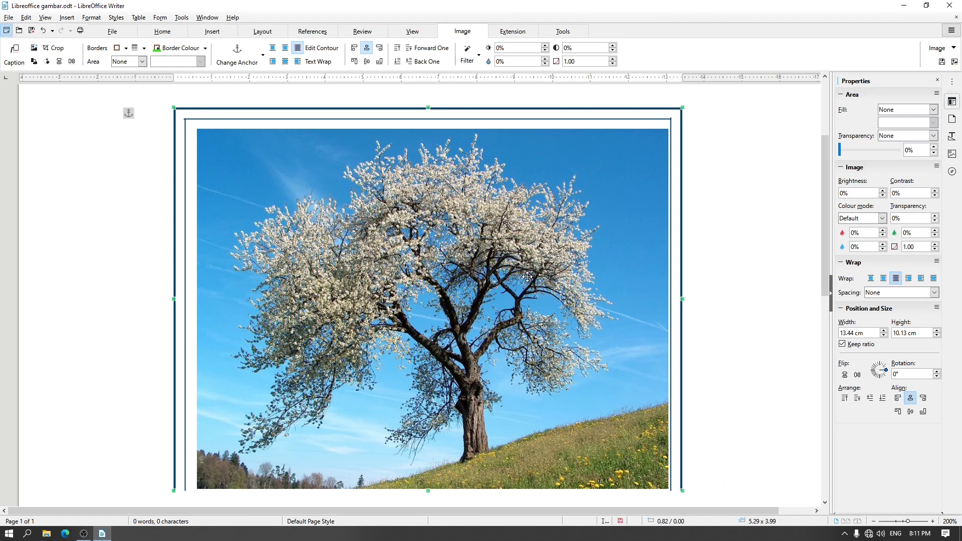
Step: Synchronise the border padding again and set it to 0.10" on all four sides
{"action": "left_click", "coordinate": [97, 48]}
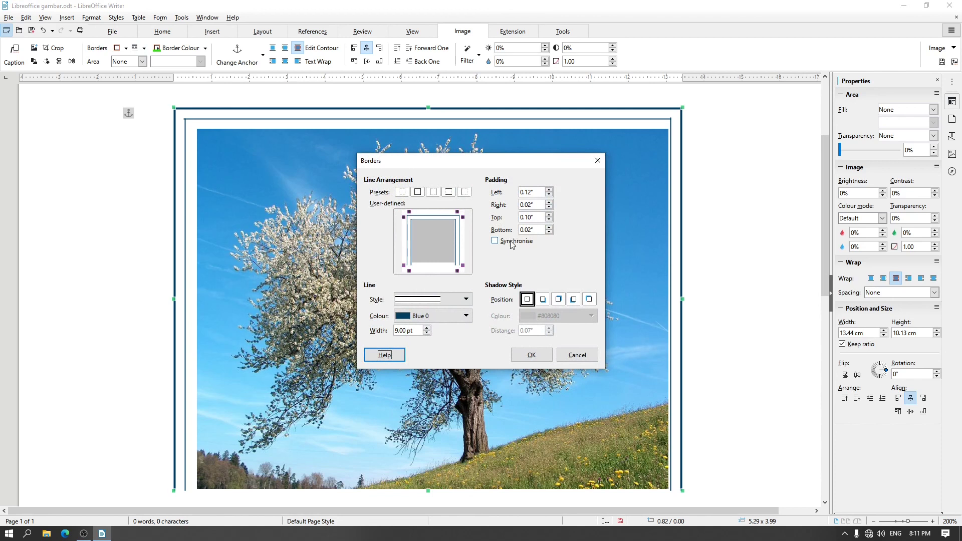
{"action": "left_click", "coordinate": [512, 243]}
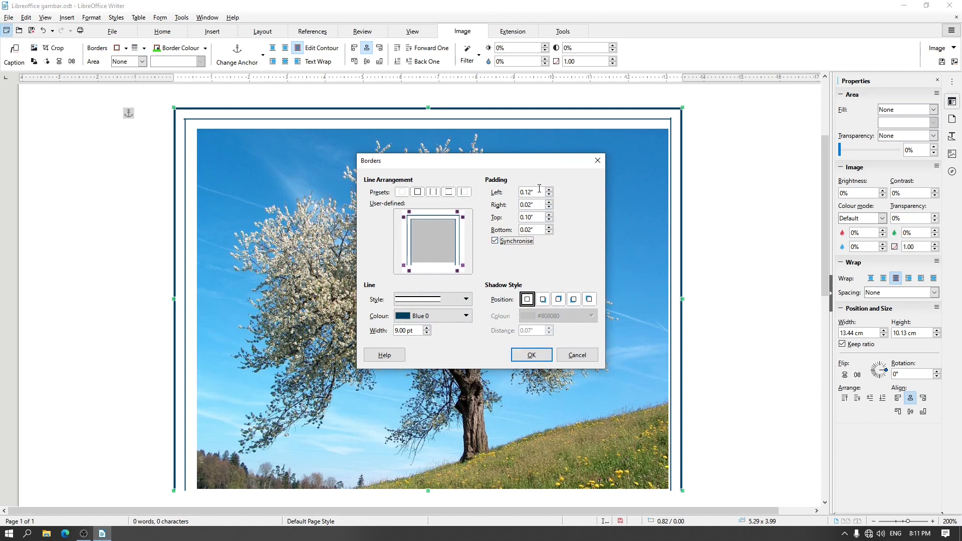
{"action": "left_click", "coordinate": [550, 215]}
{"action": "left_click", "coordinate": [549, 232]}
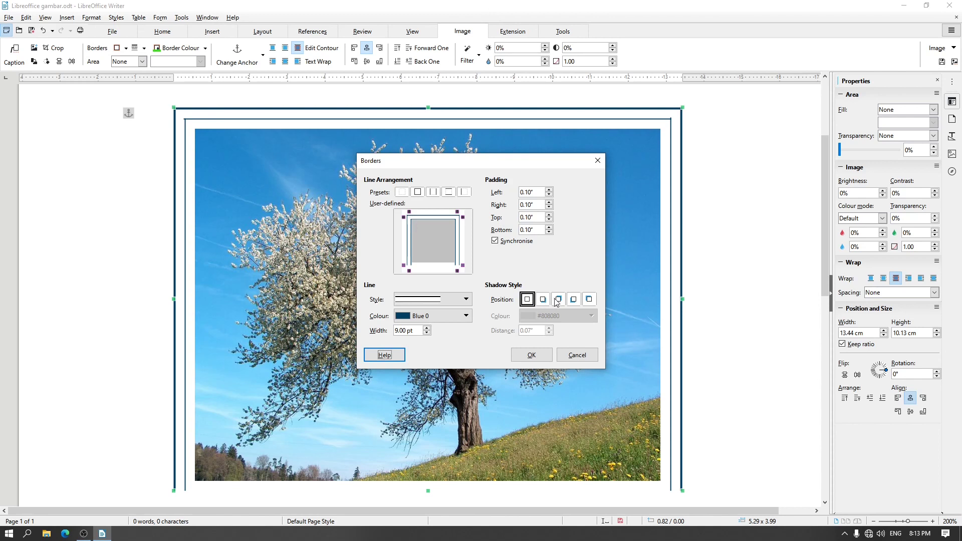
Step: Add a shadow cast to the top left of the bordered image and apply it
{"action": "left_click", "coordinate": [584, 300]}
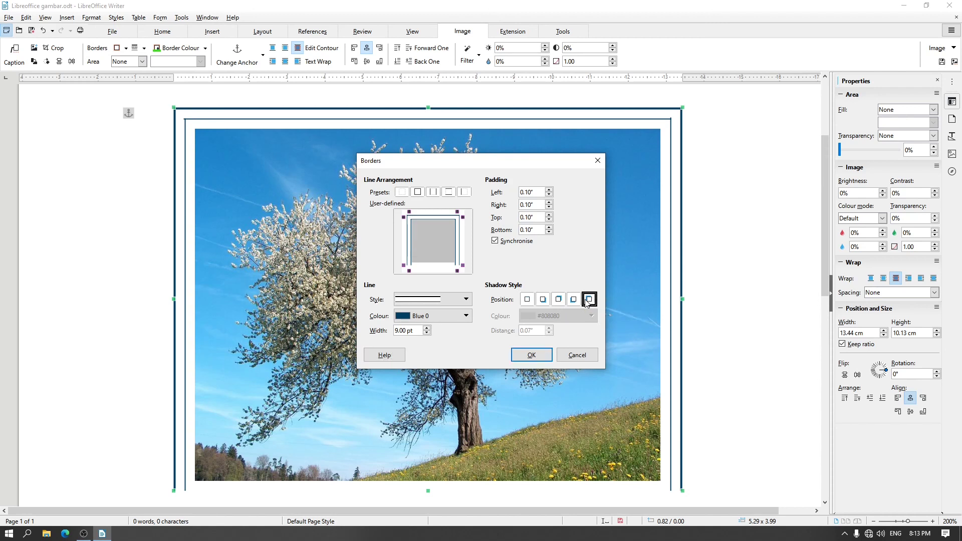
{"action": "left_click", "coordinate": [565, 319]}
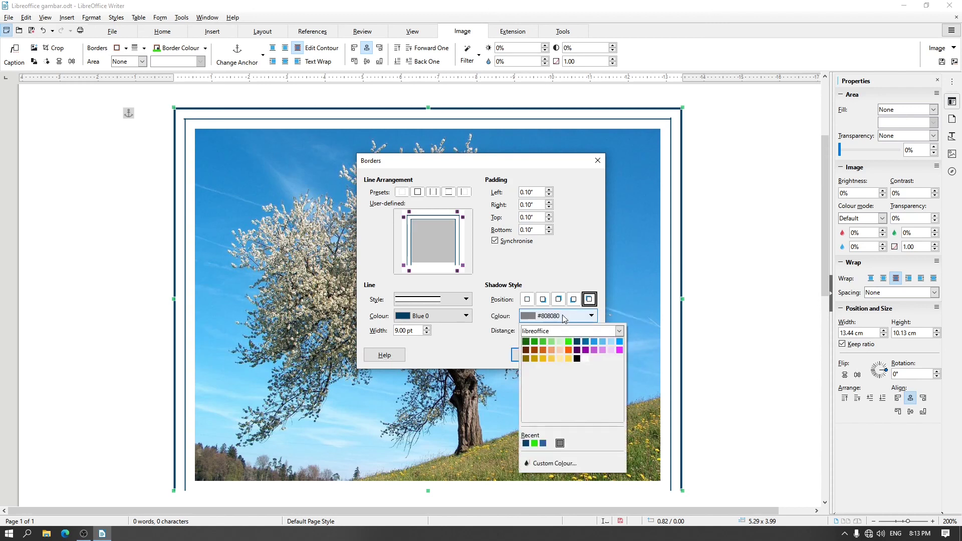
{"action": "left_click", "coordinate": [565, 320]}
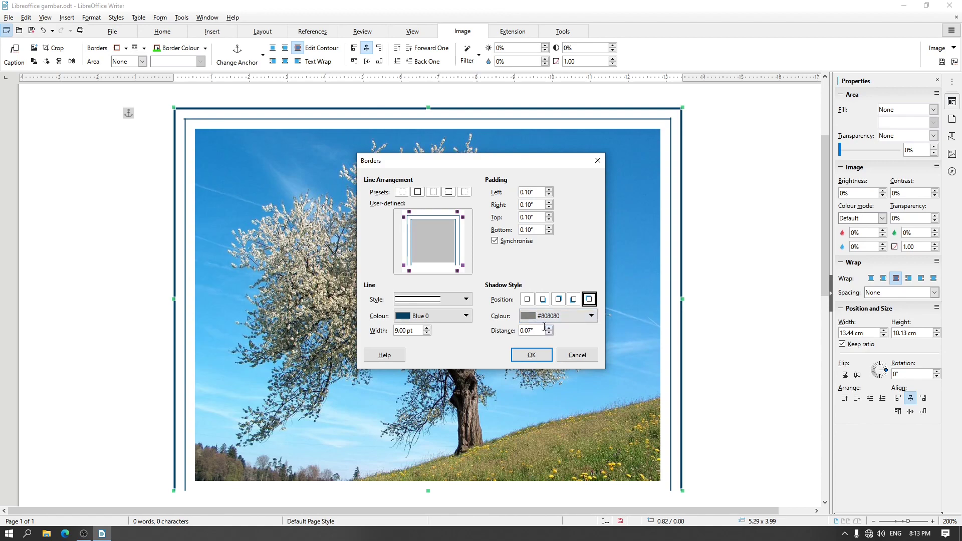
{"action": "left_click", "coordinate": [532, 360]}
{"action": "scroll", "coordinate": [509, 311], "scroll_direction": "down", "scroll_amount": 4}
{"action": "scroll", "coordinate": [509, 311], "scroll_direction": "up", "scroll_amount": 3}
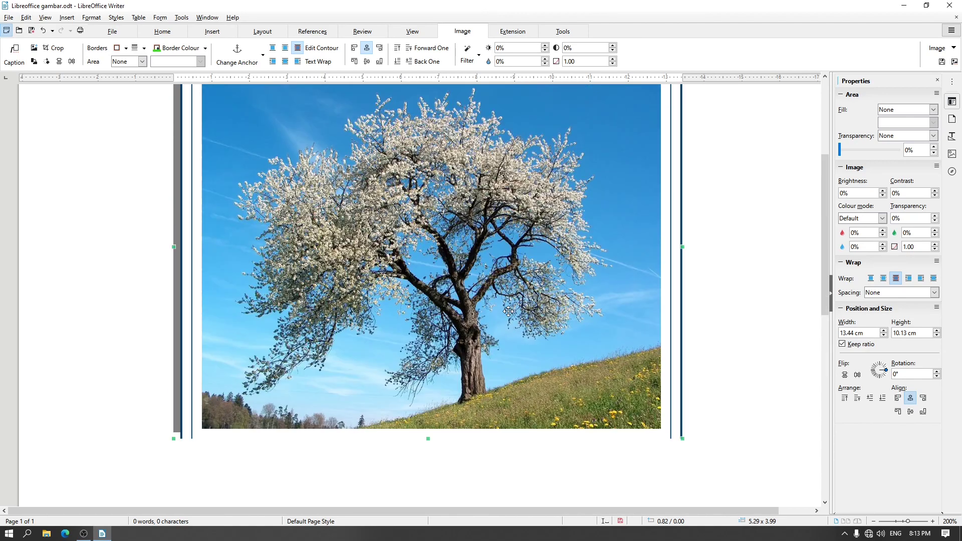